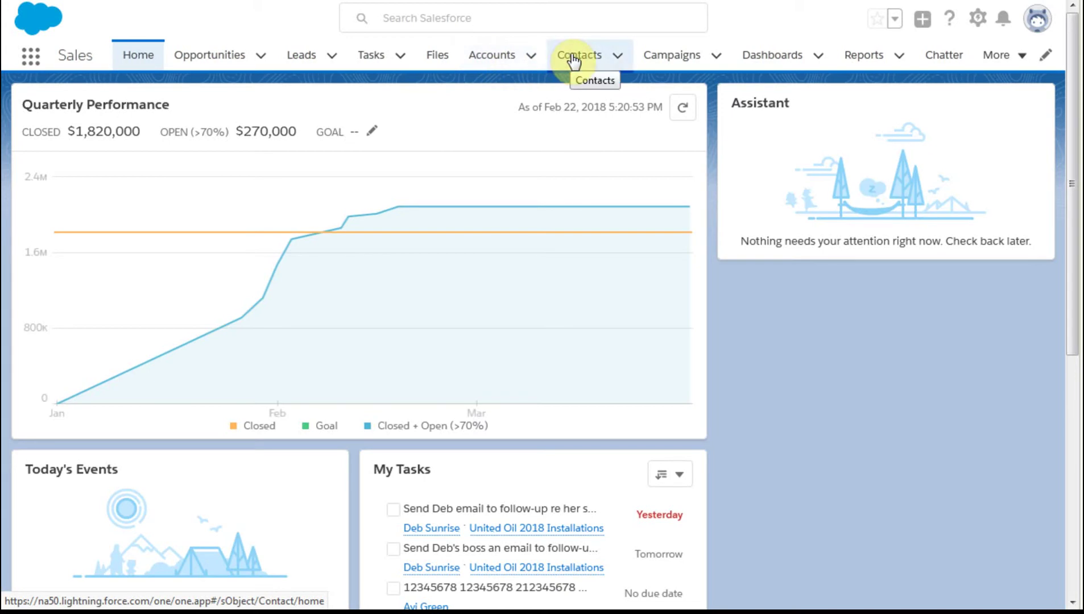
Open the first recently viewed contact from United Oil & Gas Corp. and start a new event
left_click(574, 57)
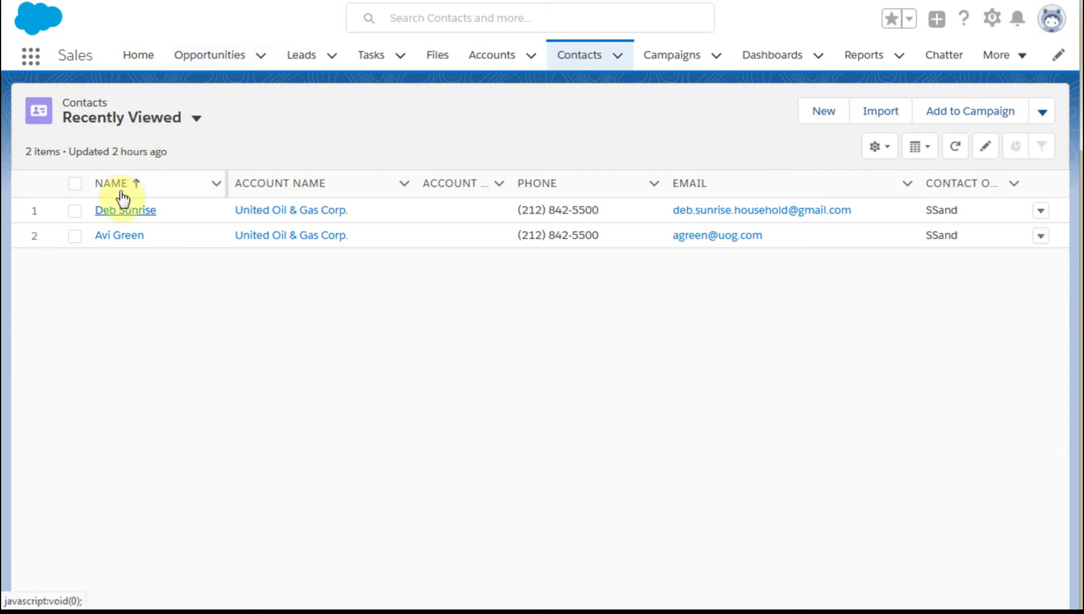
left_click(125, 210)
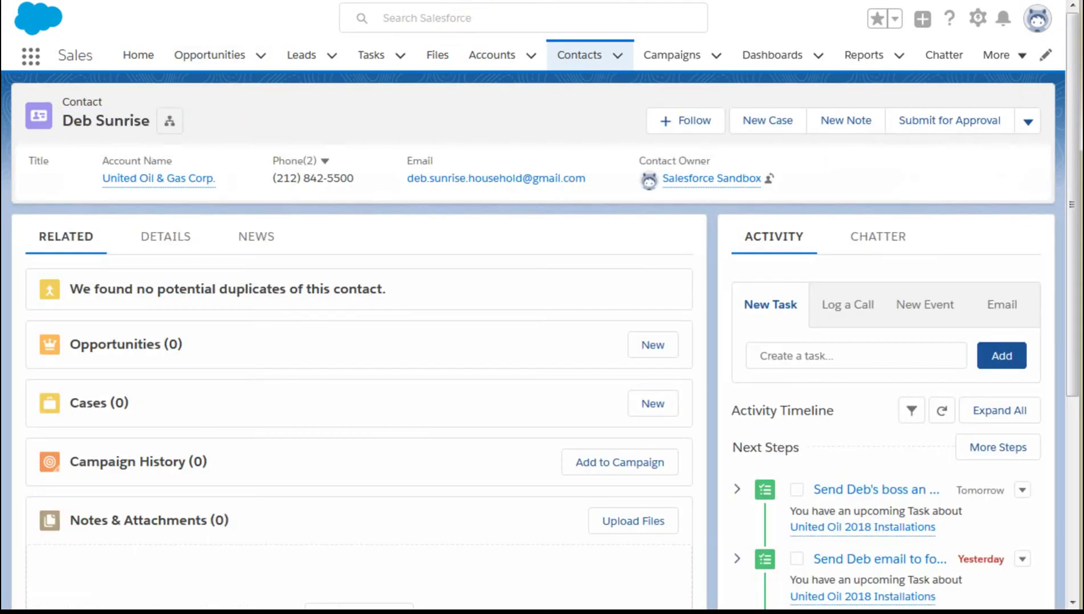
left_click(915, 311)
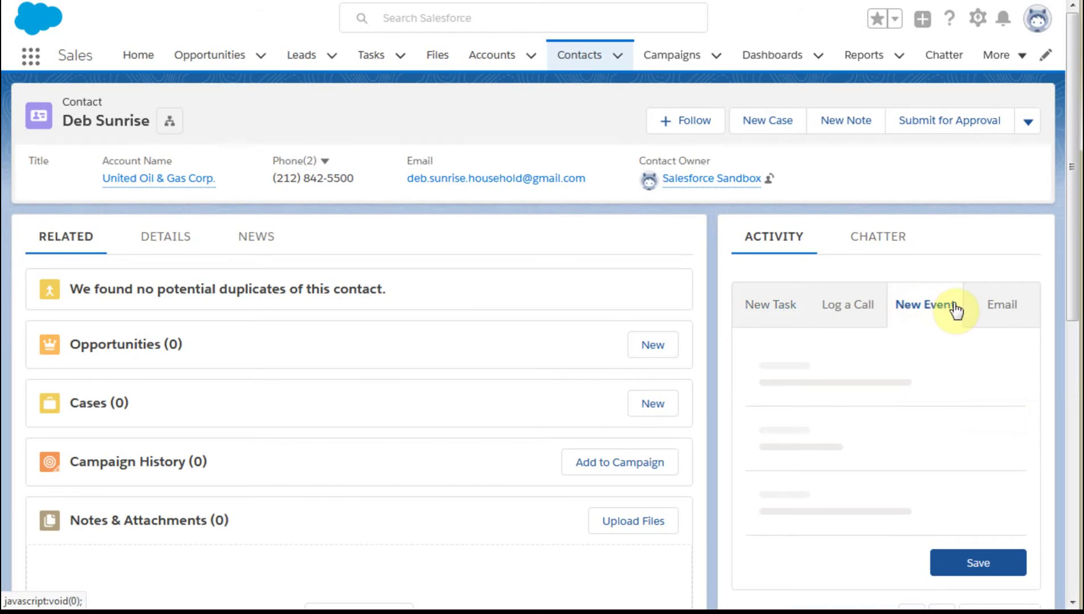
Give the new event the subject 'Meeting' and a 3:00 PM start time
scroll(955, 310, "down", 3)
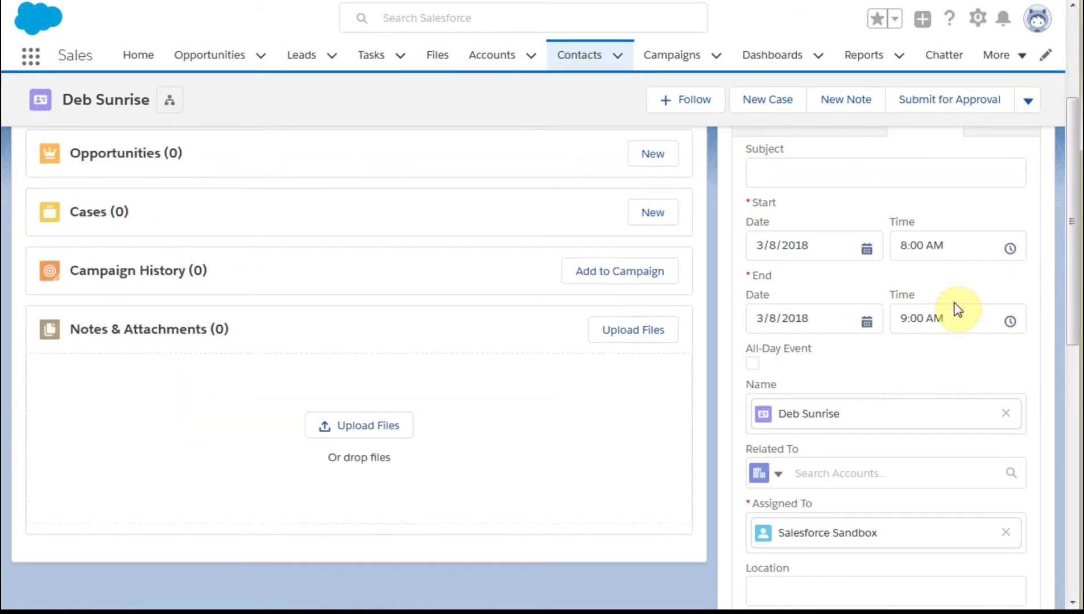
scroll(926, 249, "down", 2)
scroll(932, 249, "up", 2)
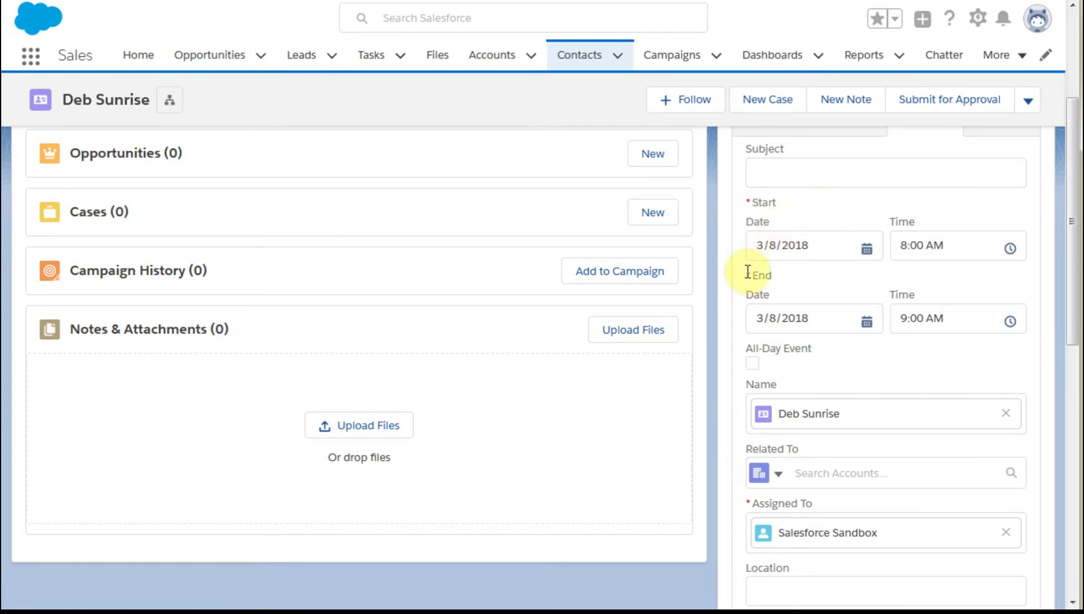
left_click(763, 165)
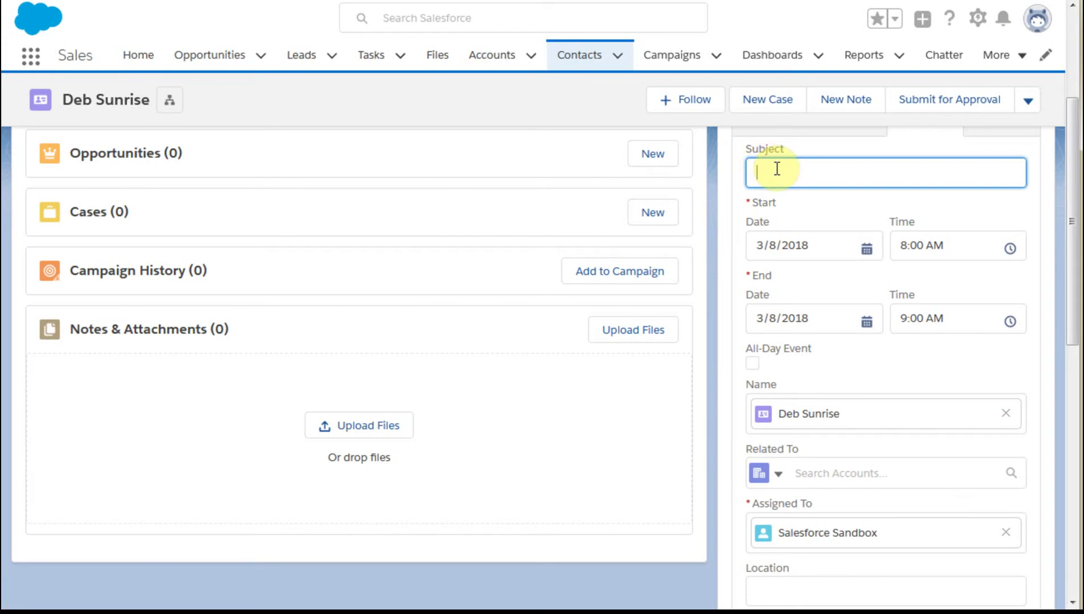
type("Meeting")
left_click(946, 247)
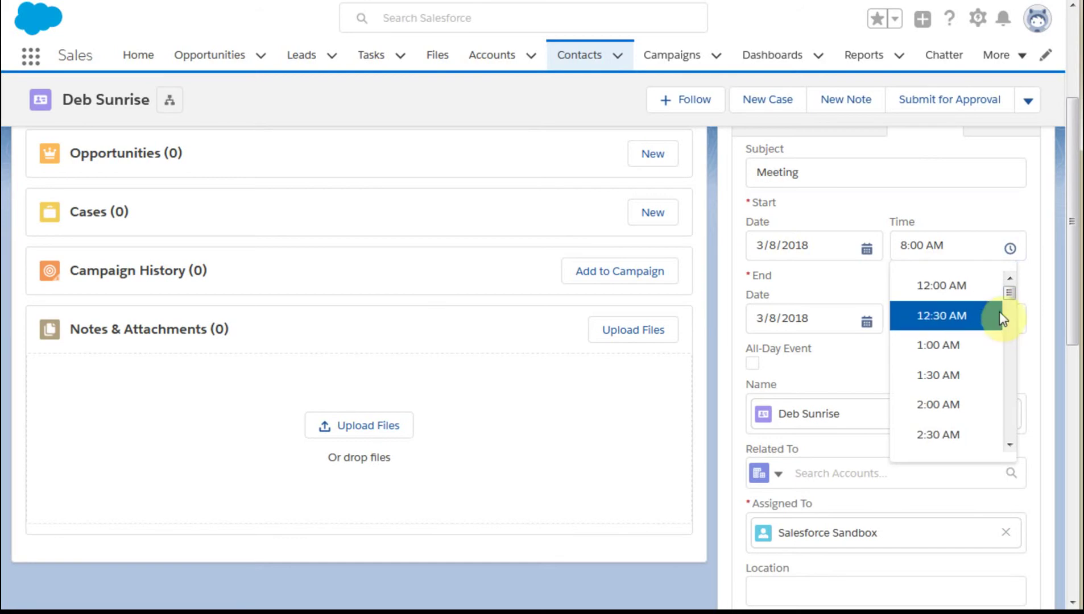
left_click_drag(1008, 298, 998, 378)
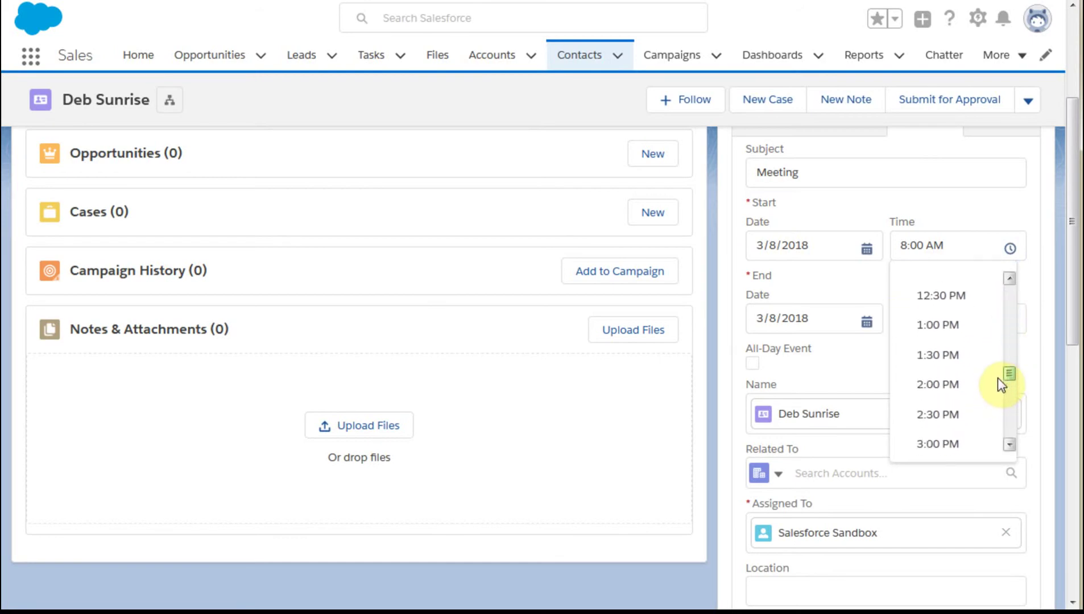
left_click(963, 440)
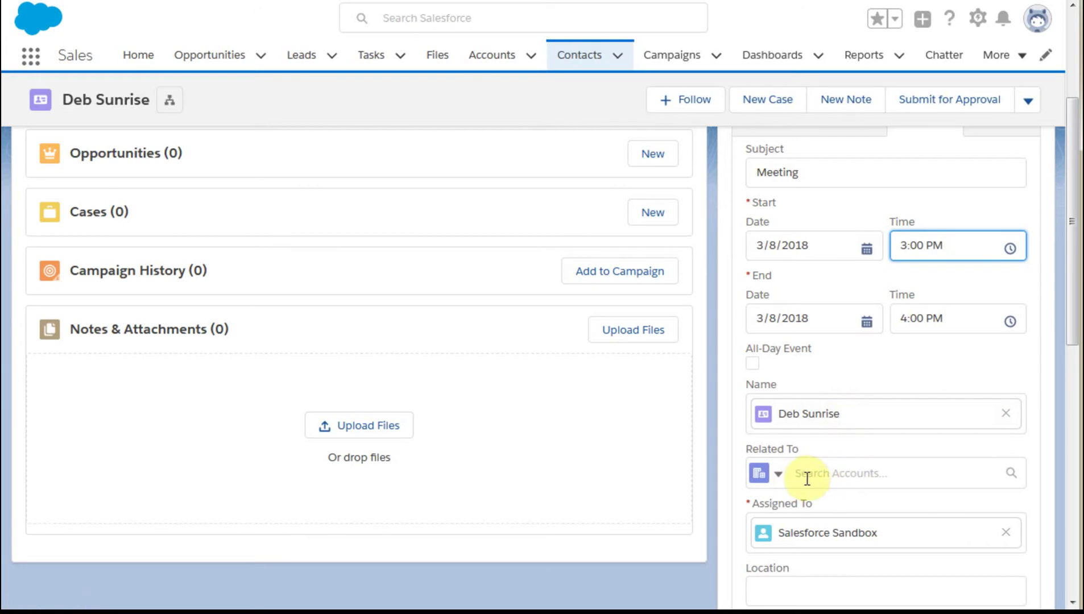
Relate the event to the United Oil 2018 Installations opportunity, with location 'corp offces'
left_click(778, 477)
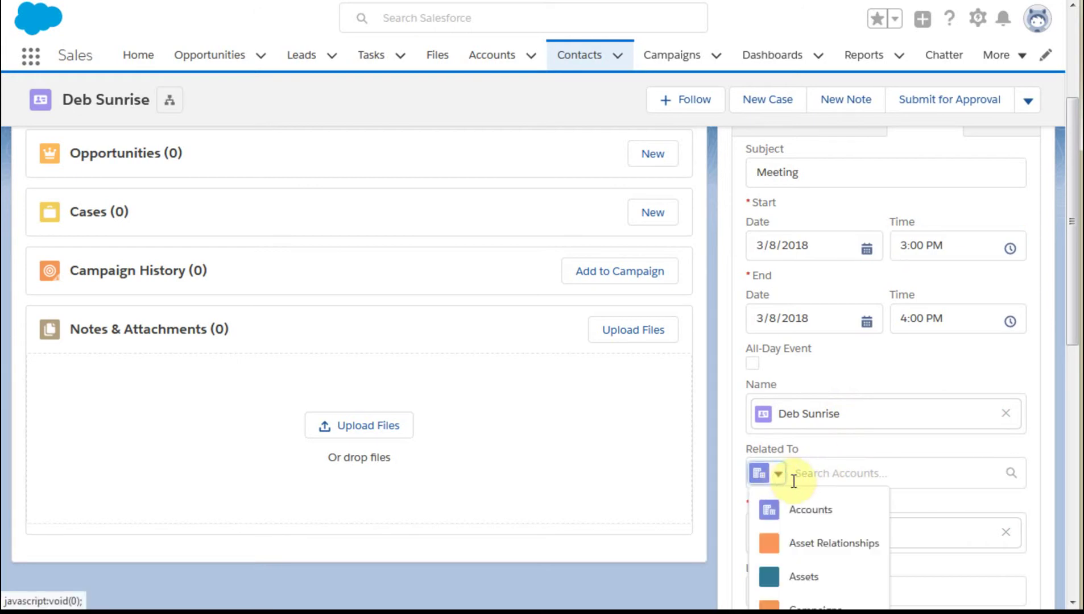
scroll(813, 520, "down", 3)
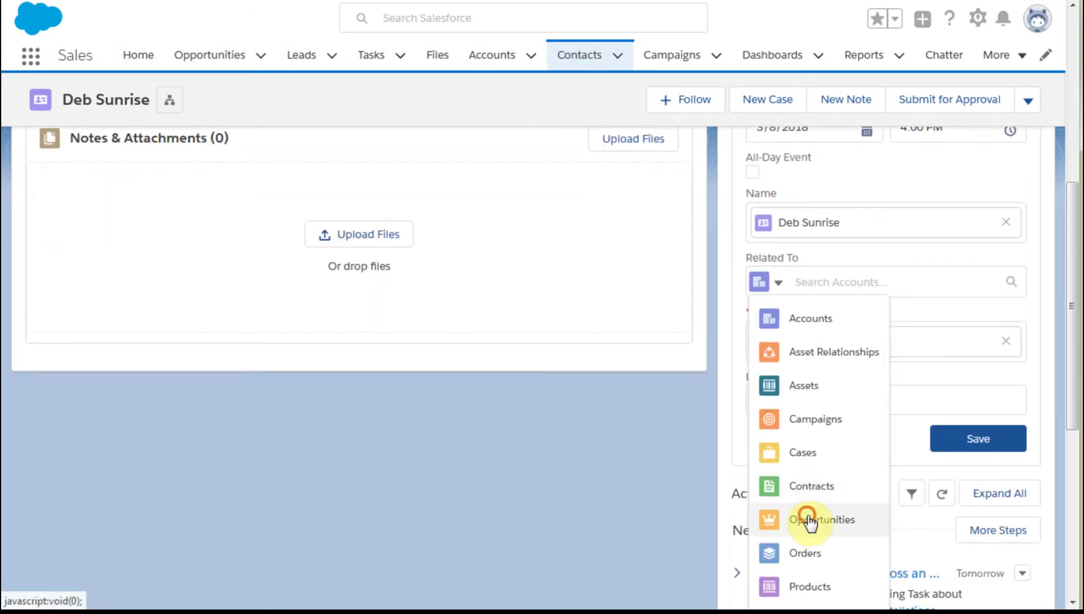
left_click(810, 520)
left_click(824, 278)
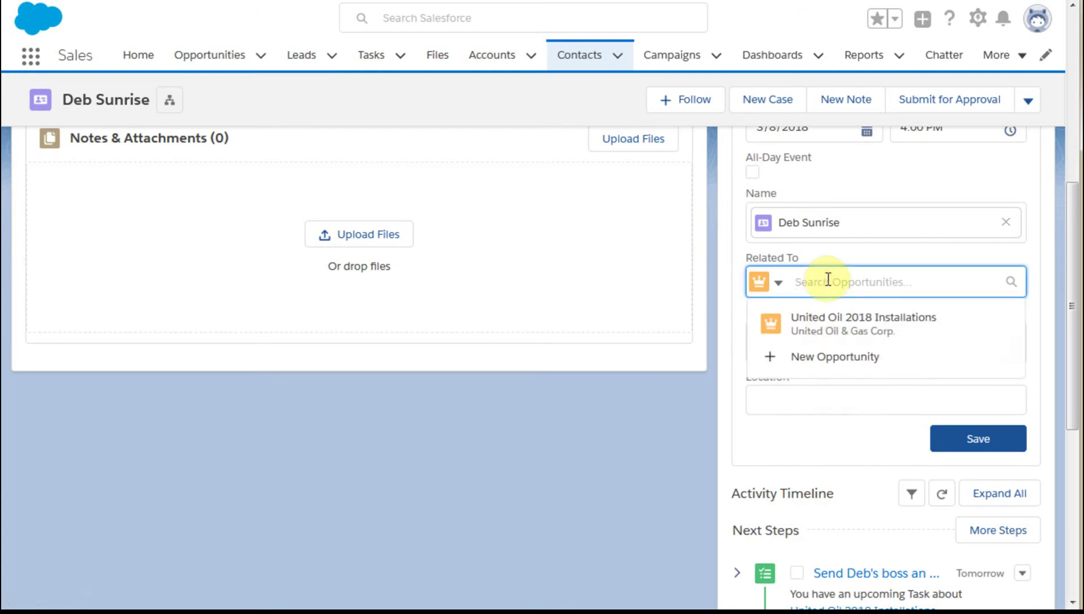
left_click(841, 324)
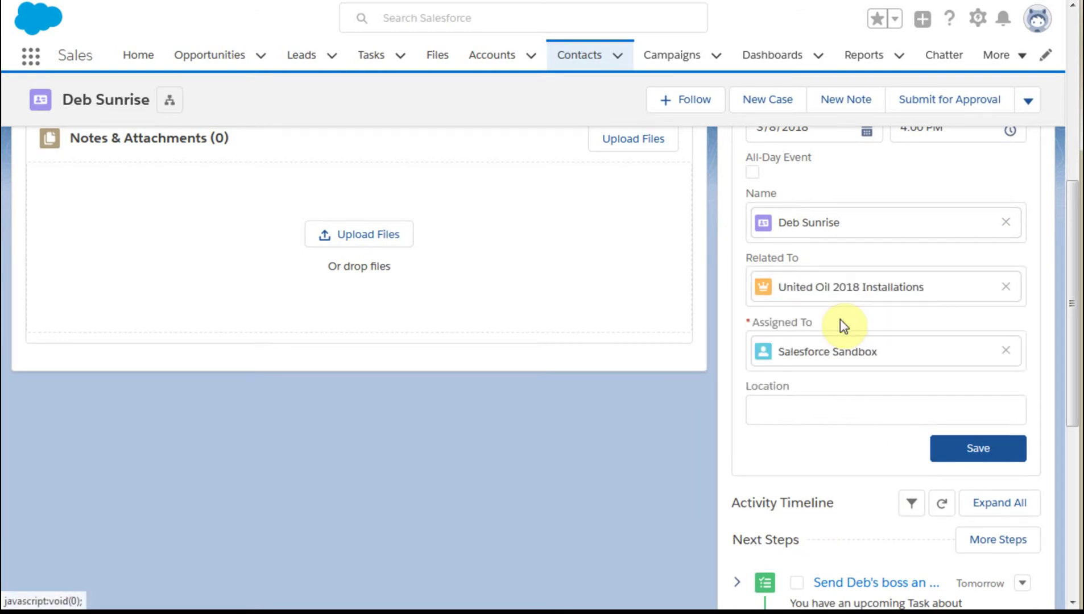
left_click(816, 409)
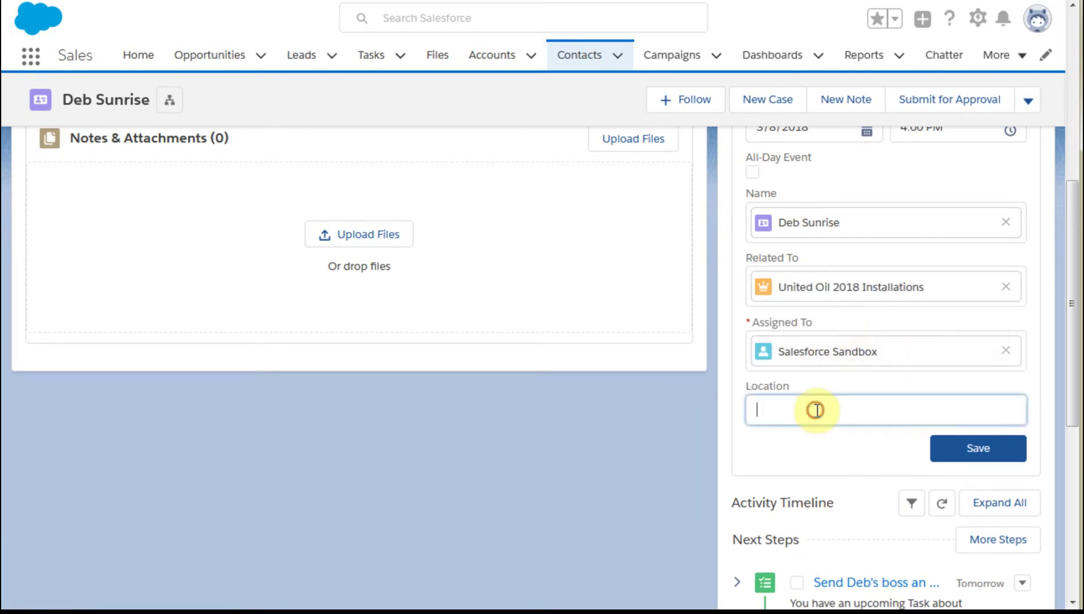
type("corp ")
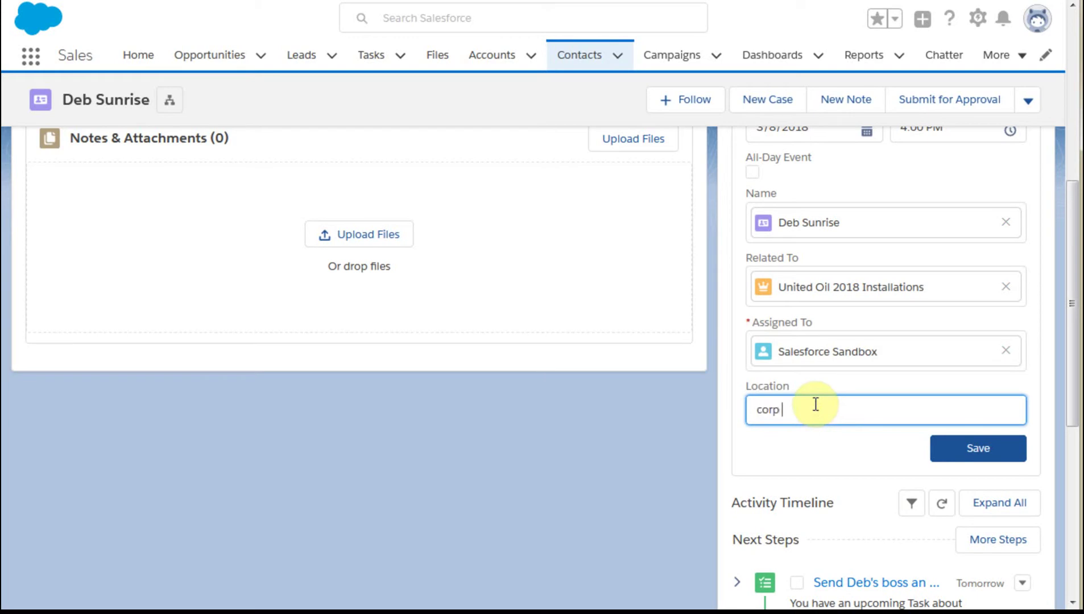
type("offces")
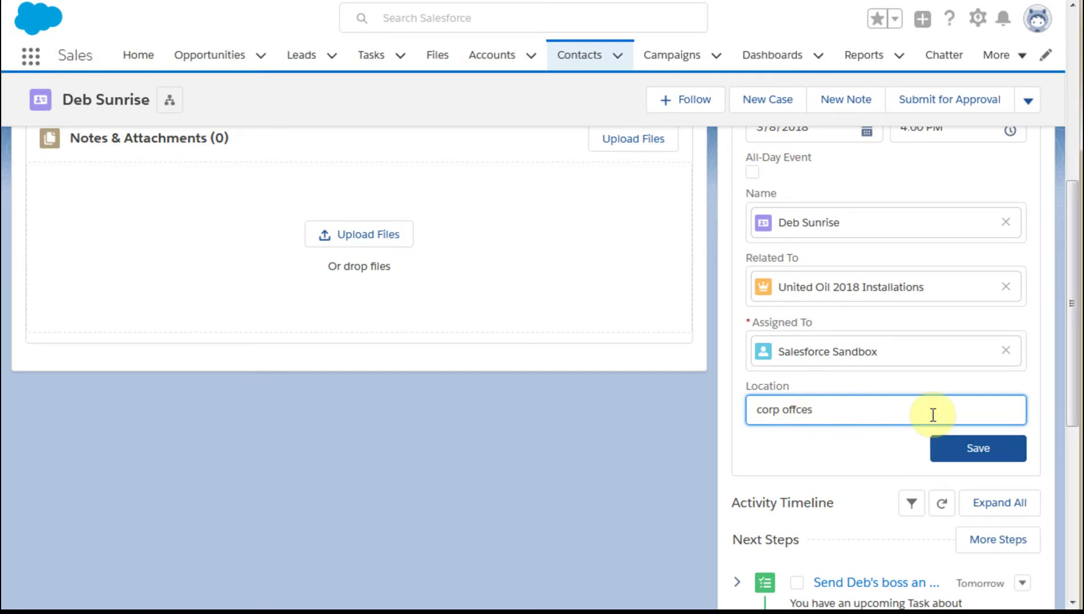
Save the Meeting event and open the Calendar from the More menu
left_click(999, 459)
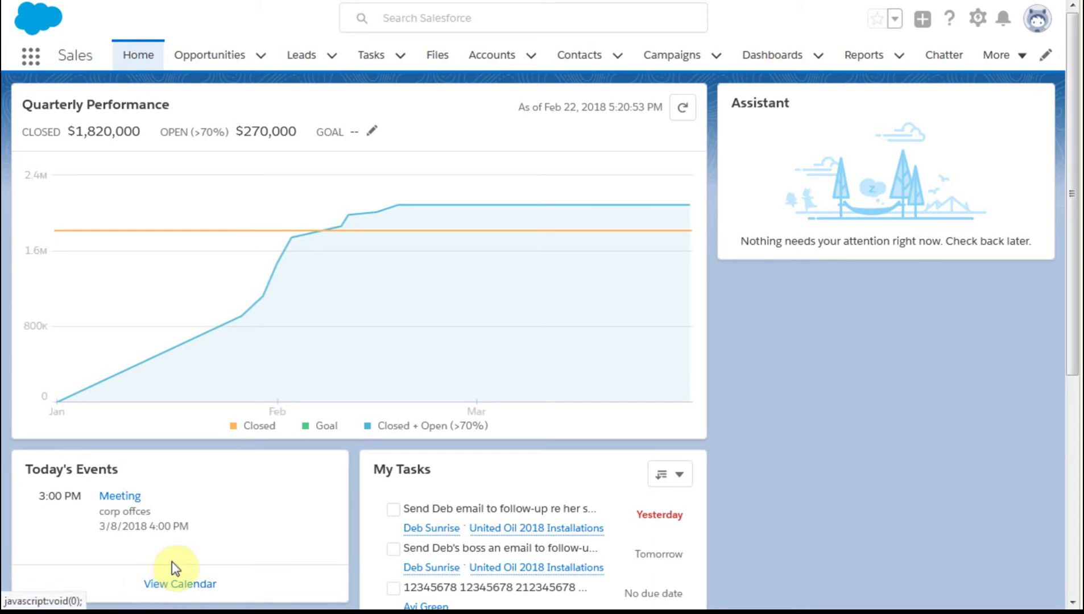
left_click(1015, 62)
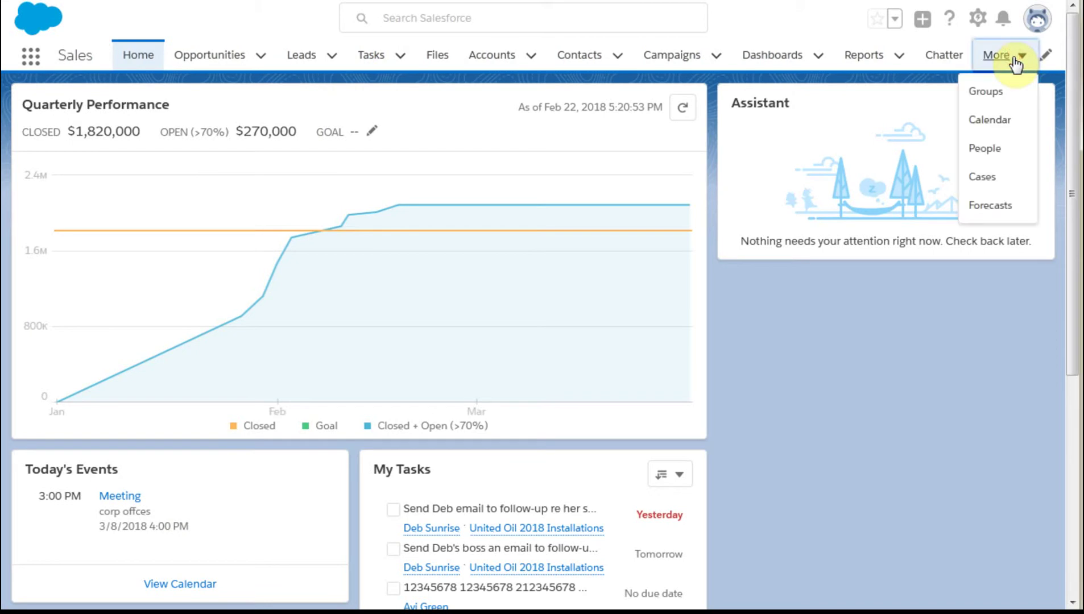
left_click(990, 122)
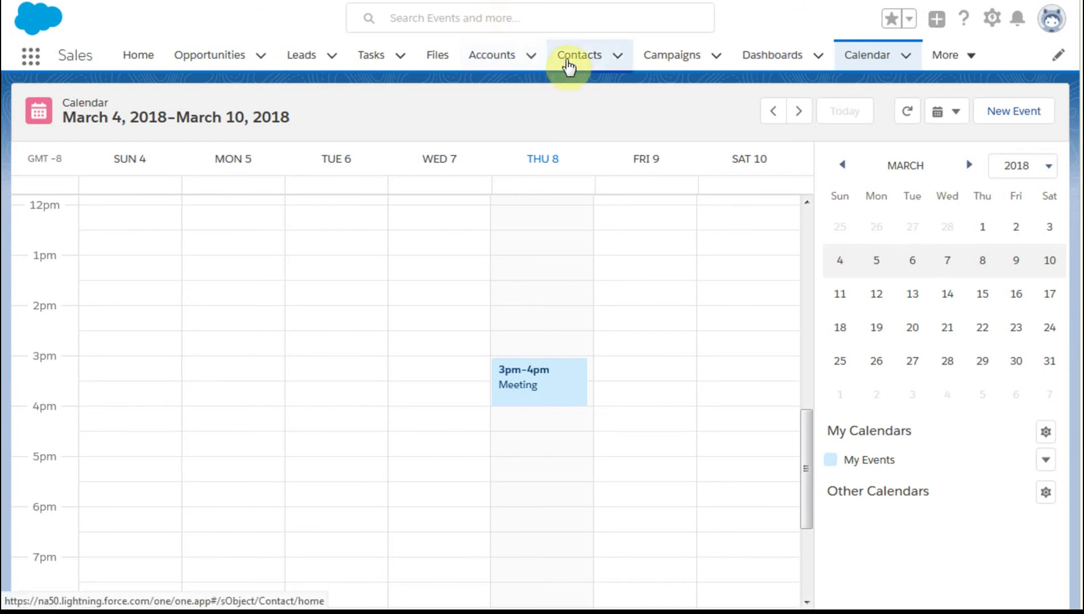
Back on the contact, save a second event, Mtg-United Oil Procurement, at 4:30 PM today
left_click(568, 64)
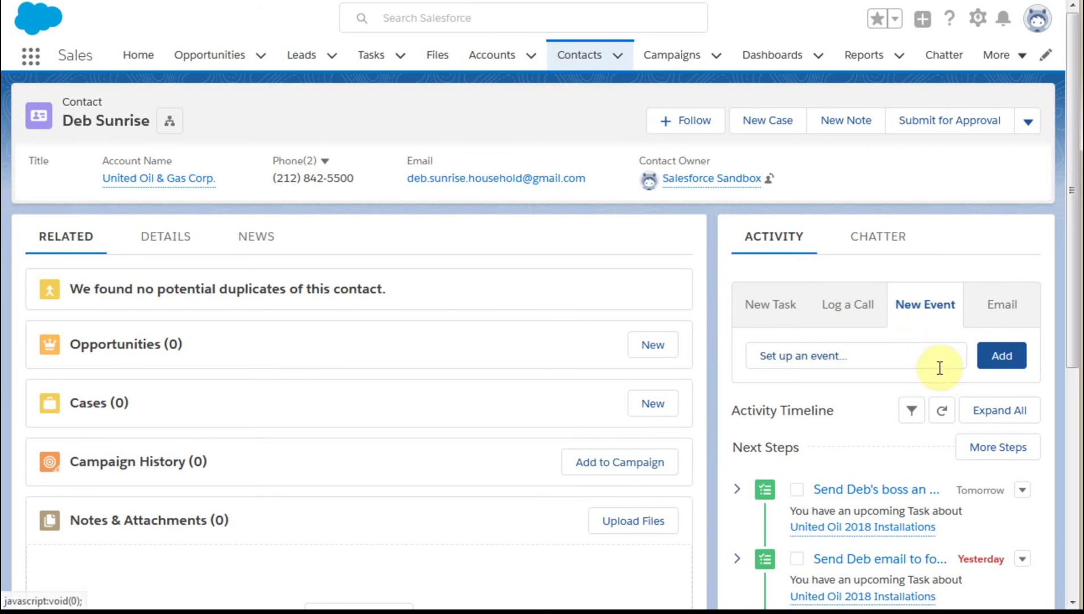
left_click(913, 360)
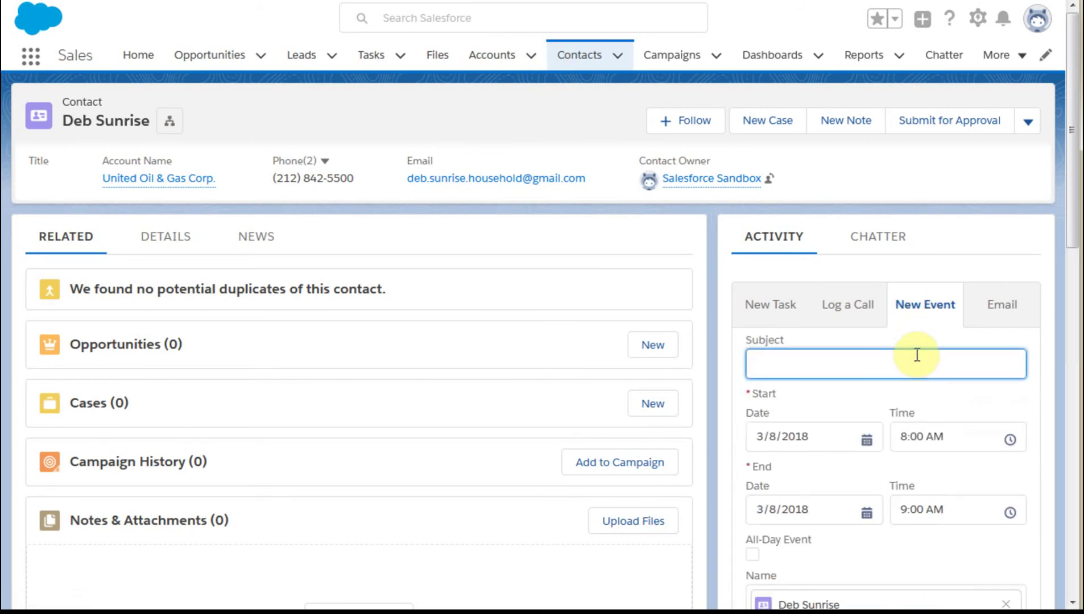
scroll(918, 357, "down", 2)
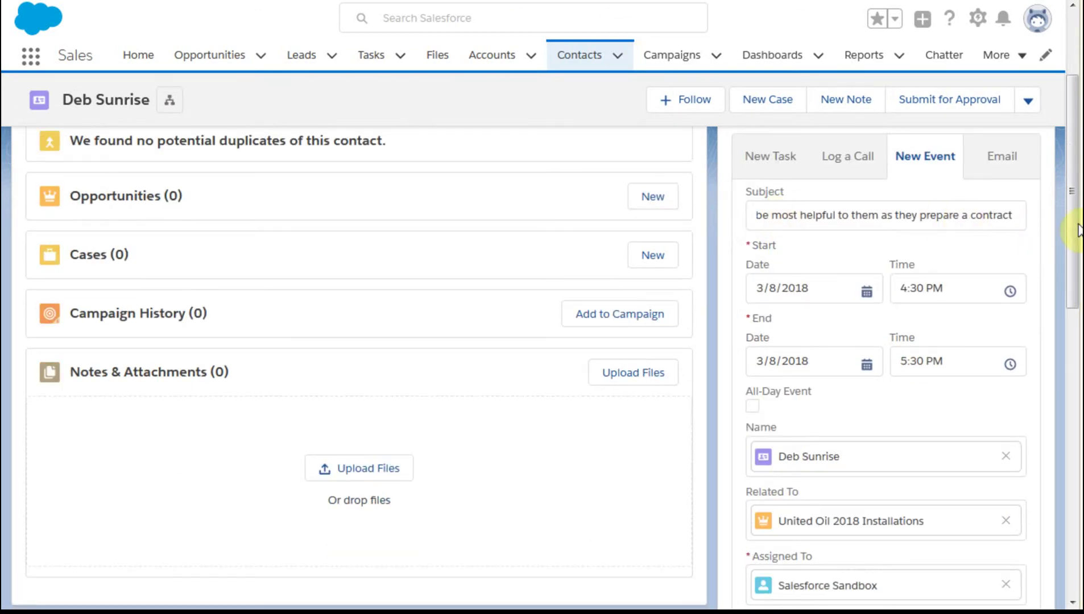
left_click_drag(1077, 208, 1076, 254)
left_click(1005, 568)
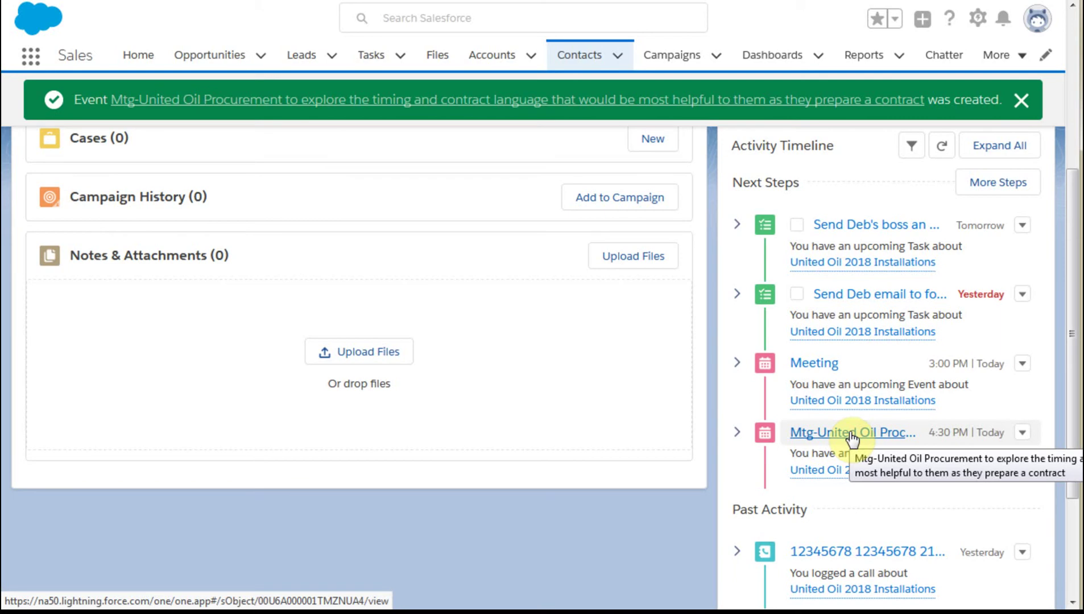
left_click(1021, 100)
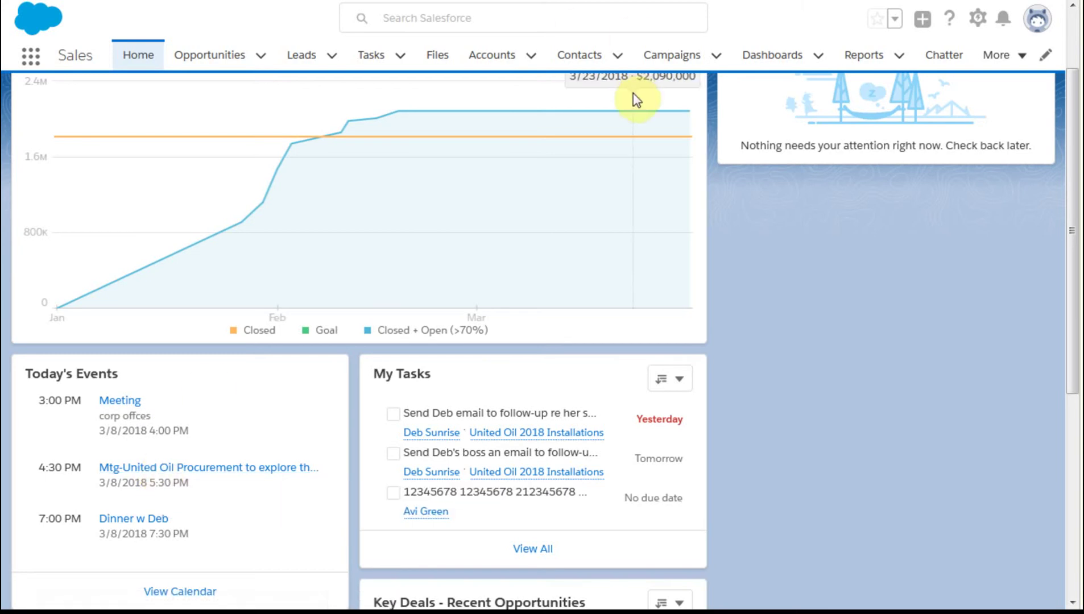
Open the Calendar from Home to view the March 4–10, 2018 week with three events
left_click(180, 592)
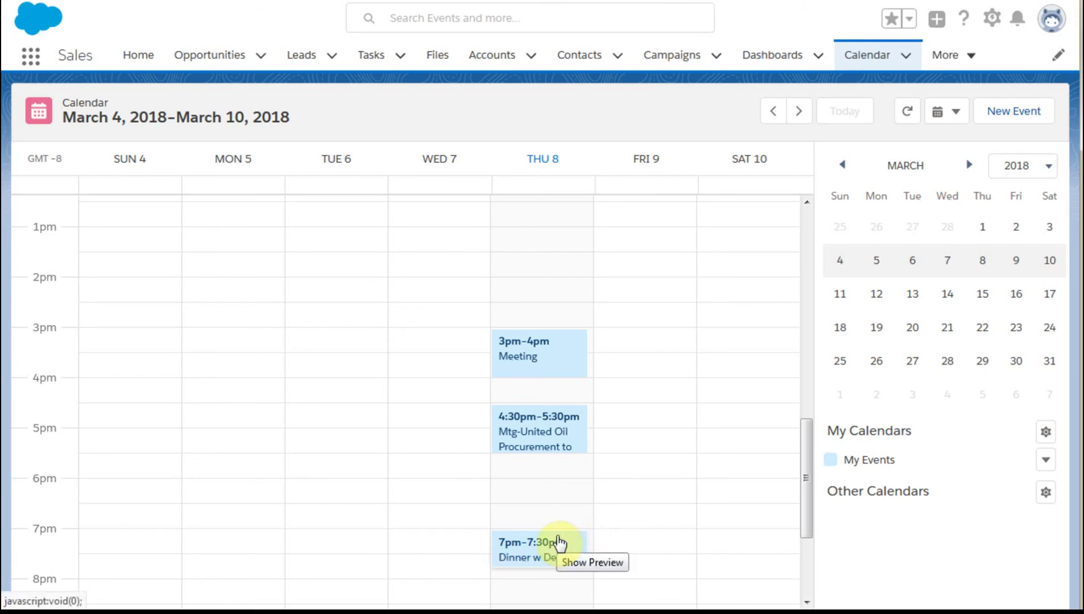
mouse_move(549, 447)
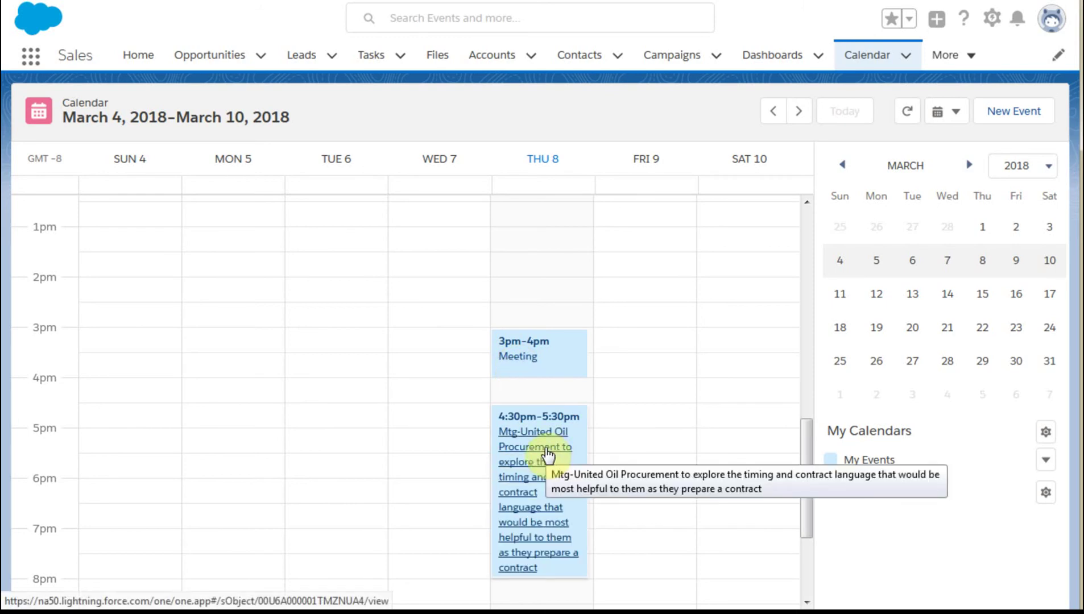
right_click(547, 455)
left_click(587, 459)
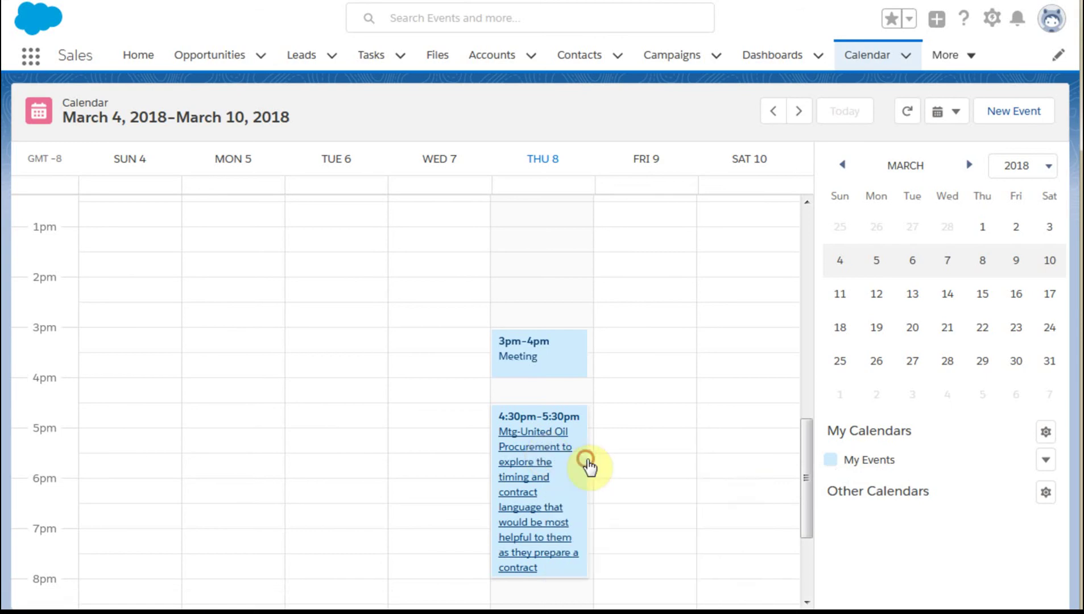
key("ctrl+Tab")
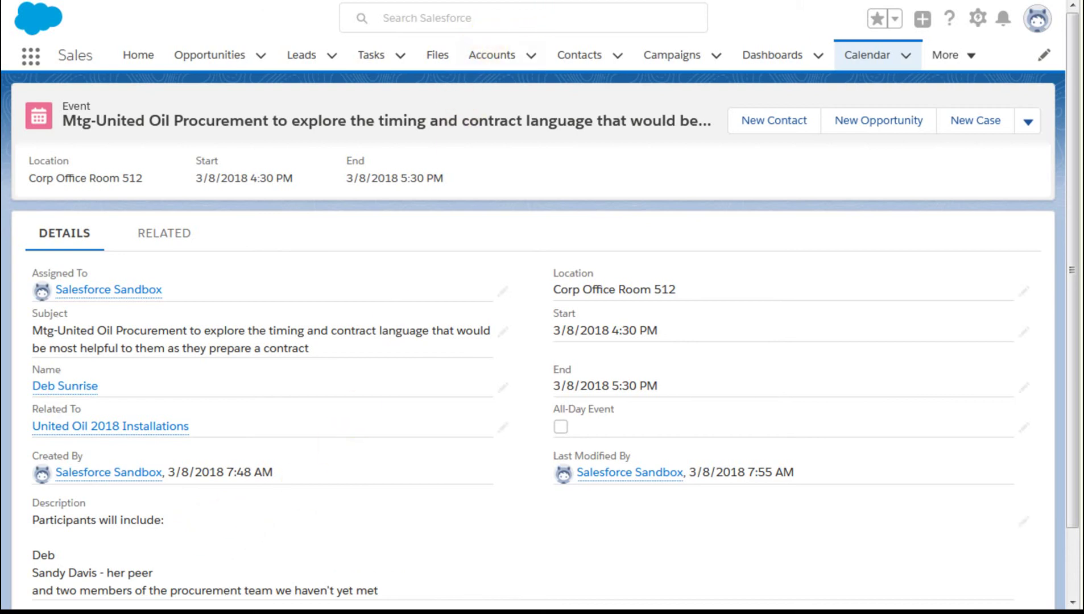
key("alt+Left")
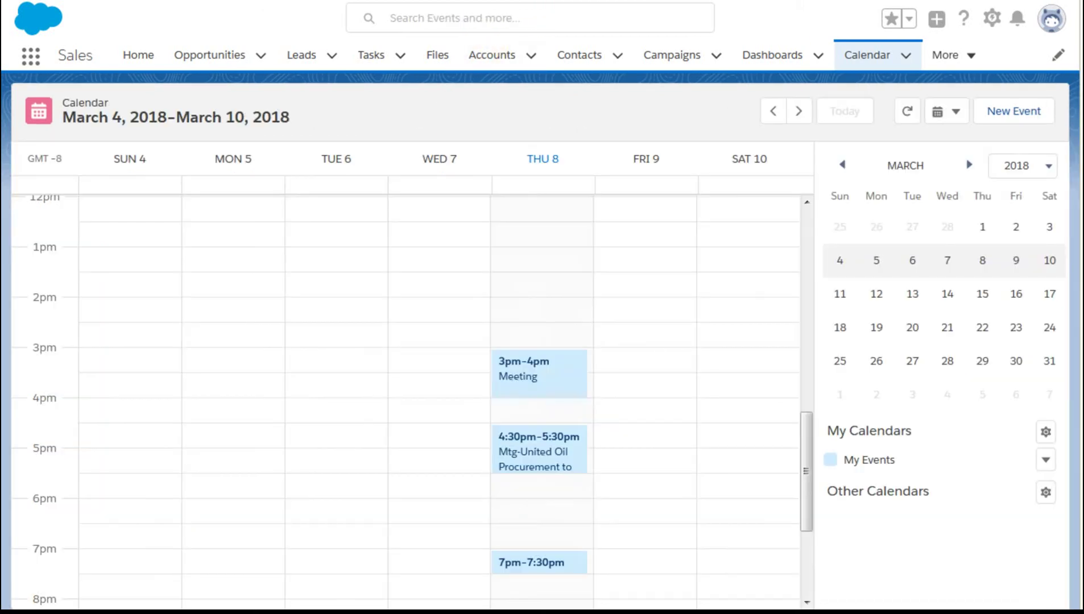
Start a new calendar based on the Contact object
left_click(1047, 437)
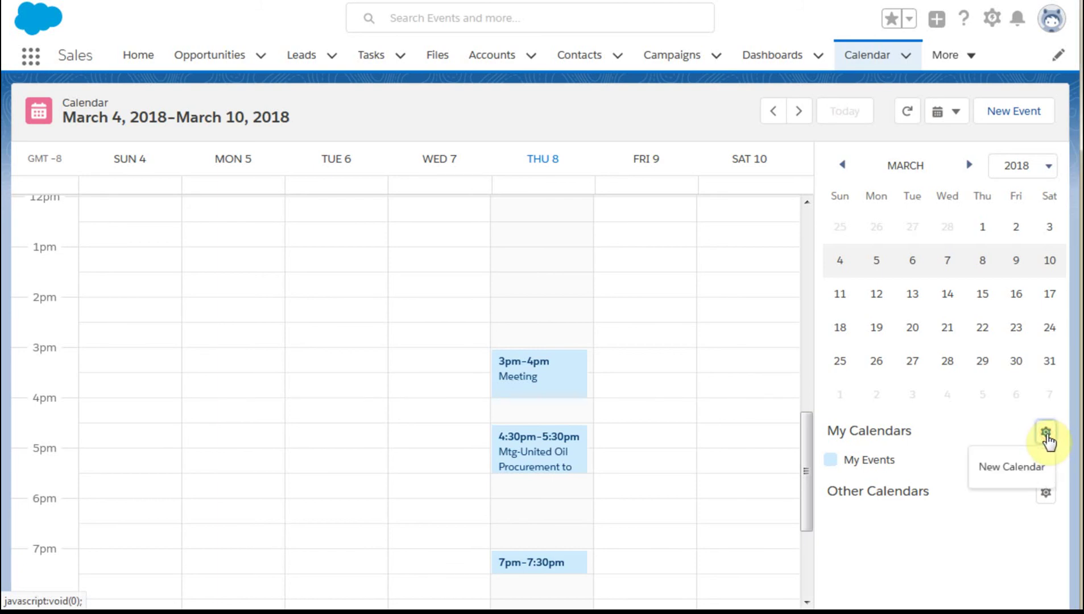
left_click(1019, 467)
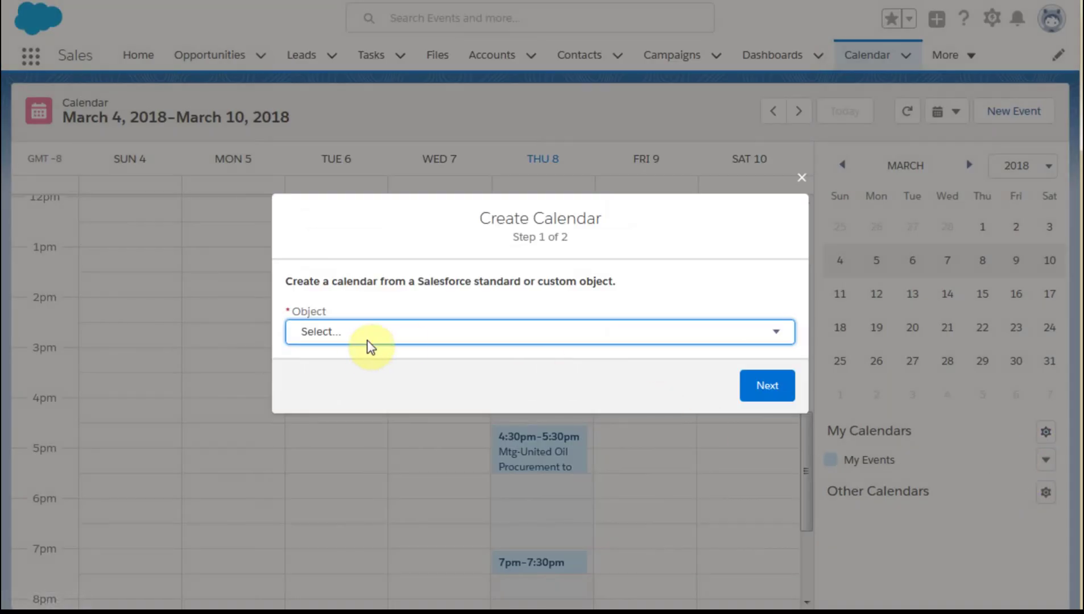
left_click(363, 331)
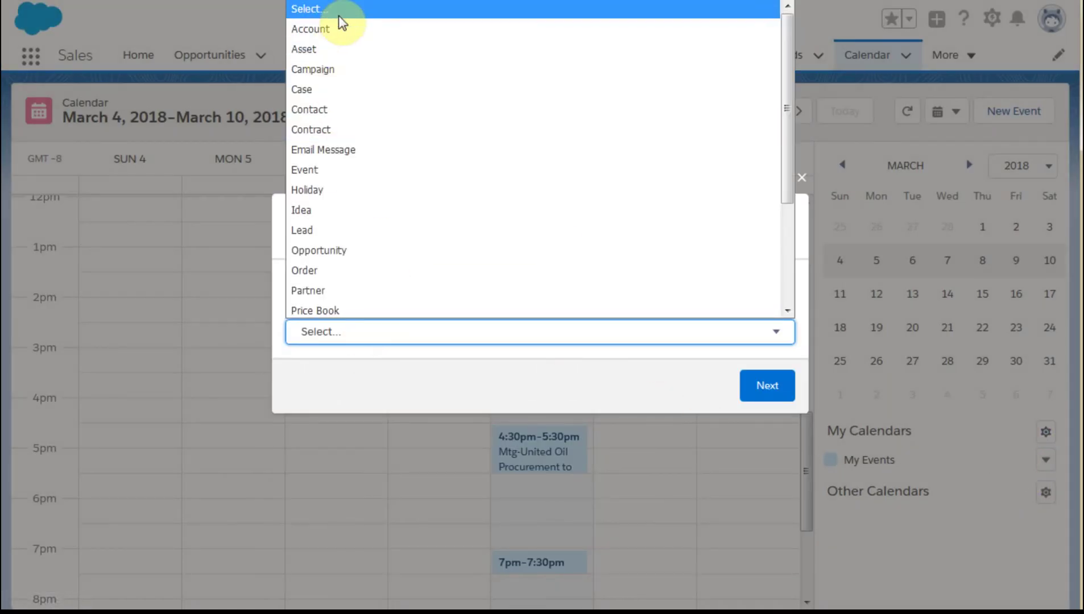
left_click(335, 110)
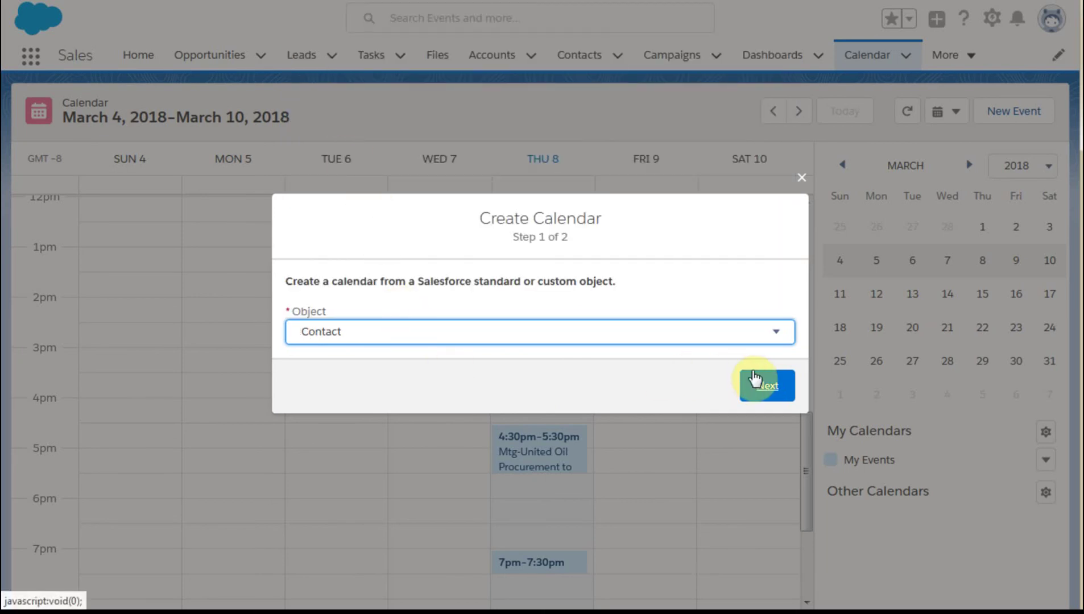
left_click(756, 396)
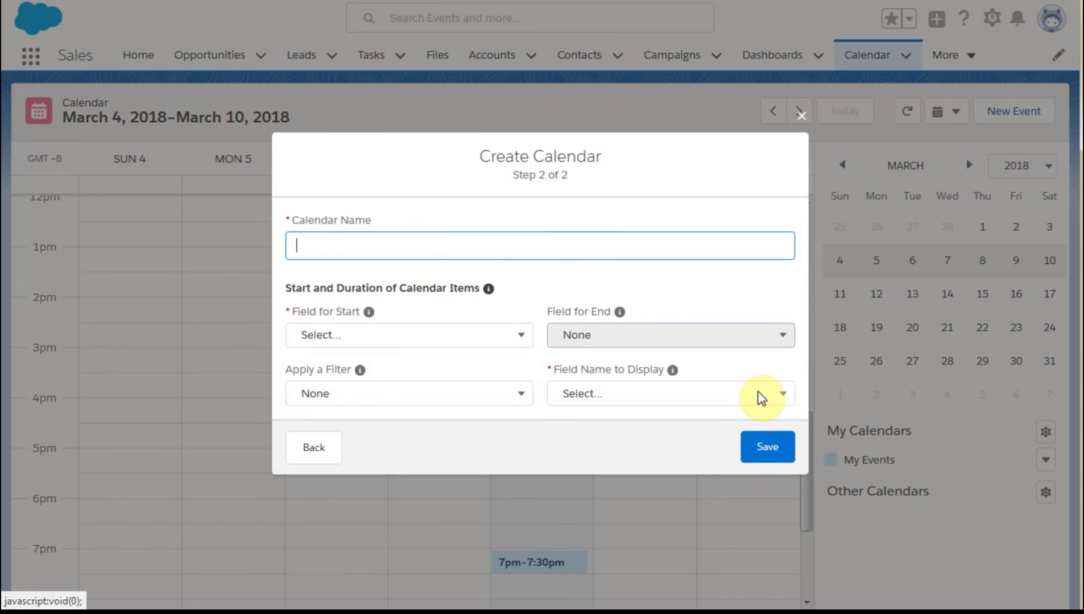
Name it 'Bday', start items on Birthdate, display Full Name, and save
left_click(387, 246)
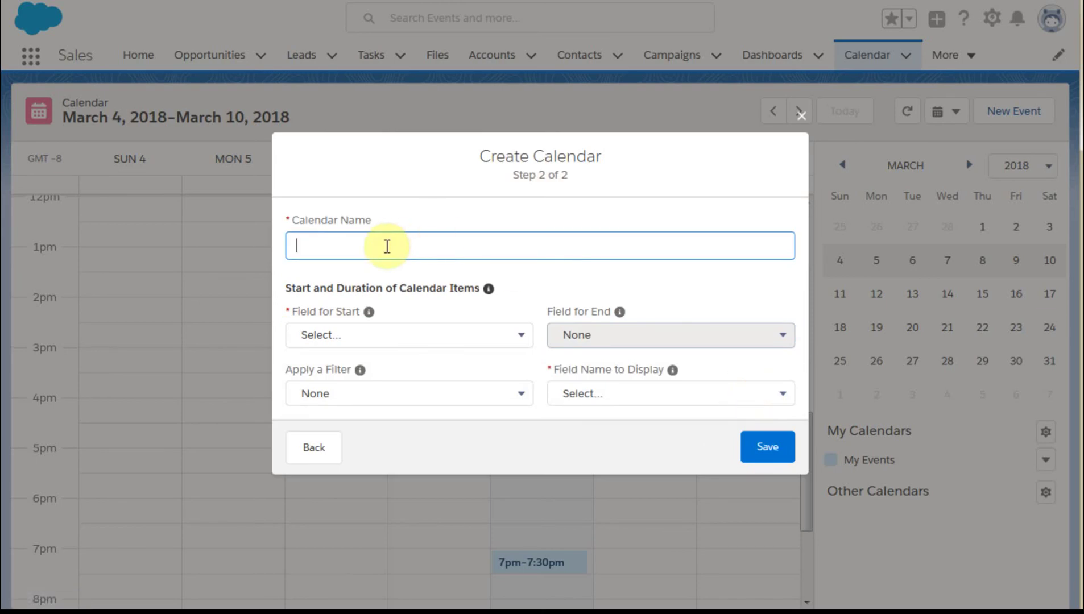
type("Bday")
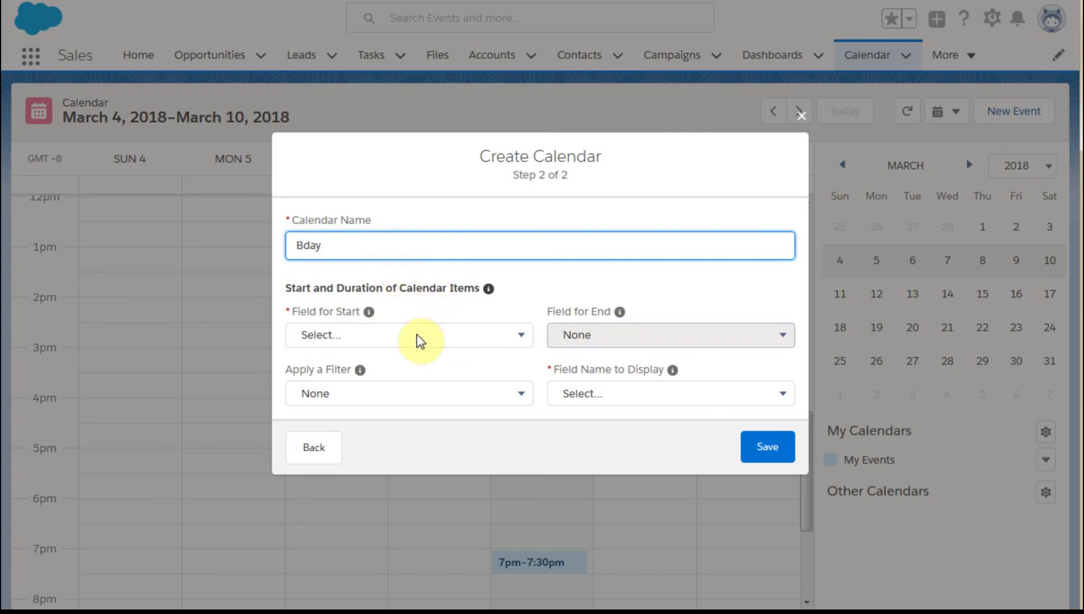
left_click(354, 338)
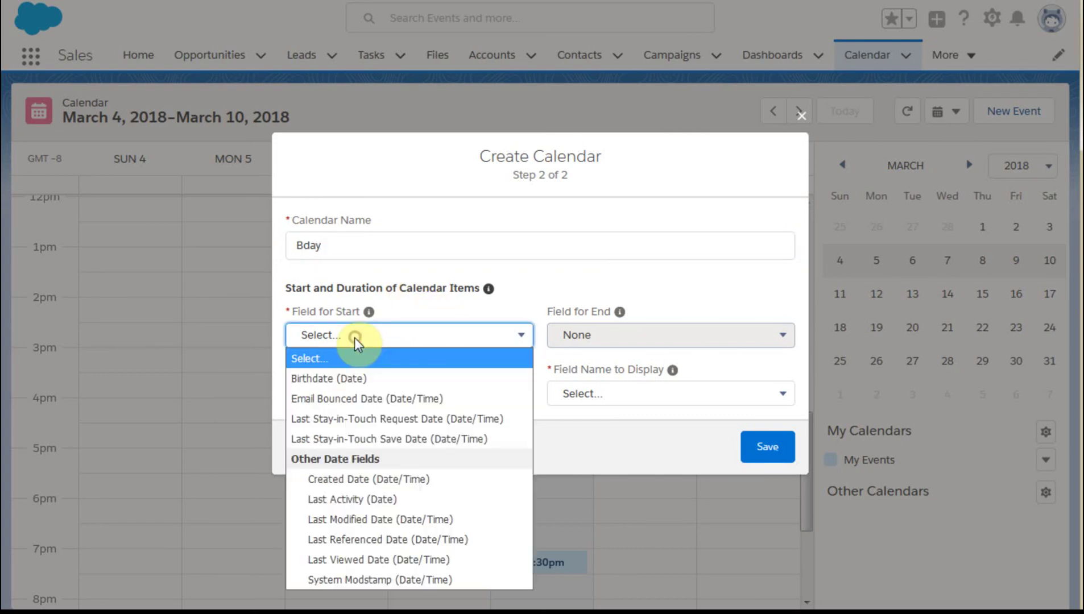
left_click(355, 375)
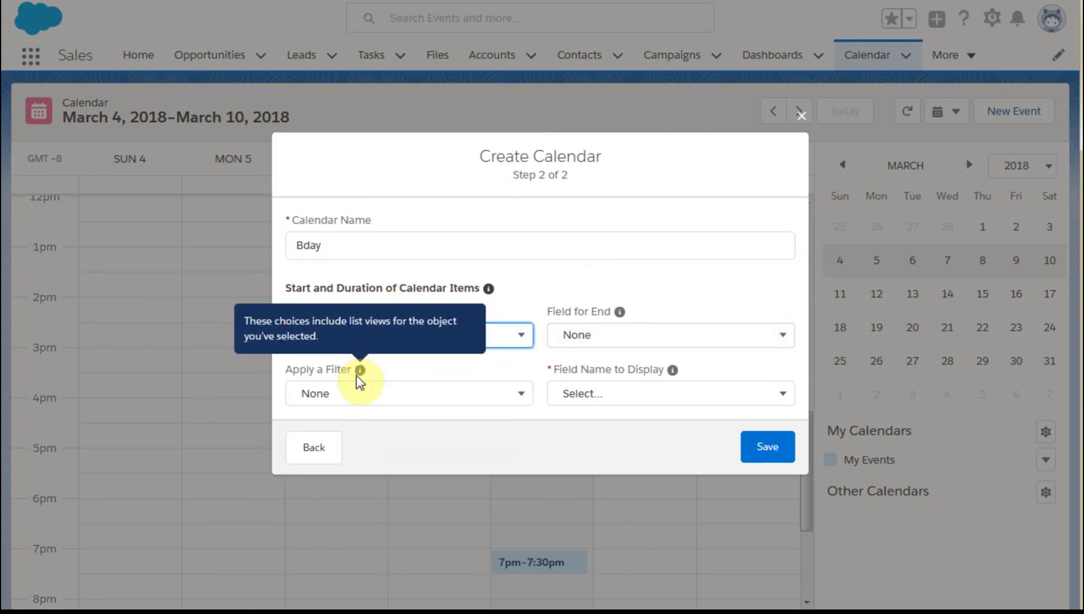
left_click(591, 398)
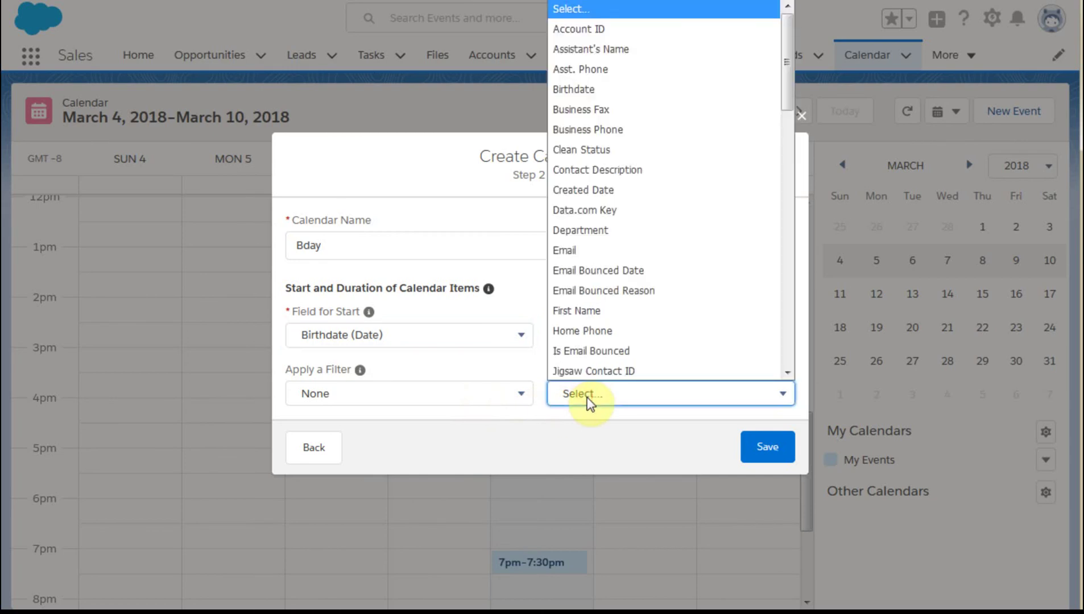
left_click_drag(786, 89, 801, 357)
left_click(605, 334)
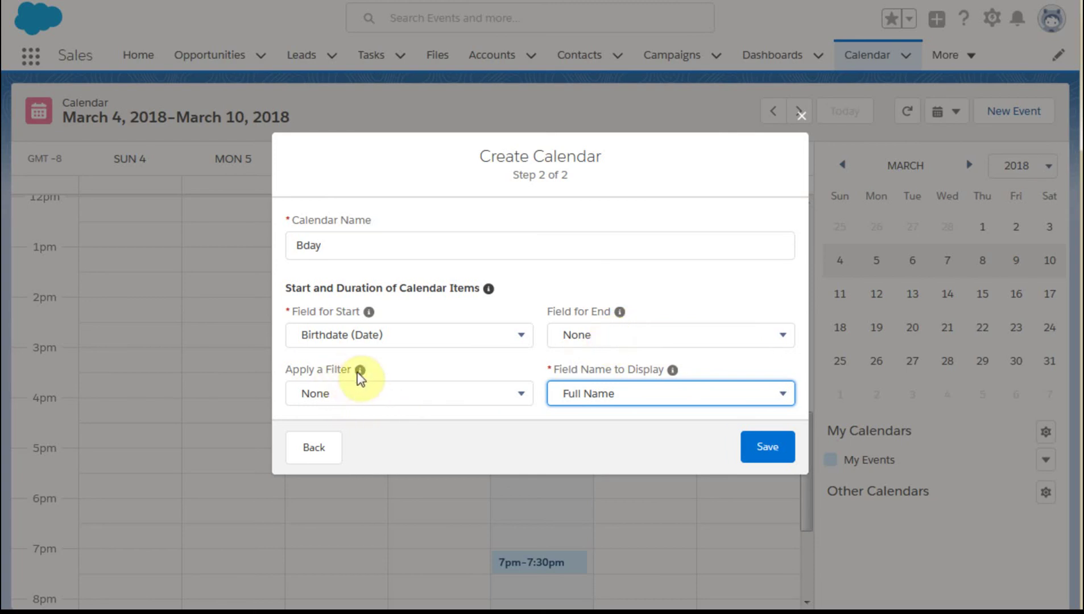
mouse_move(360, 373)
left_click(768, 449)
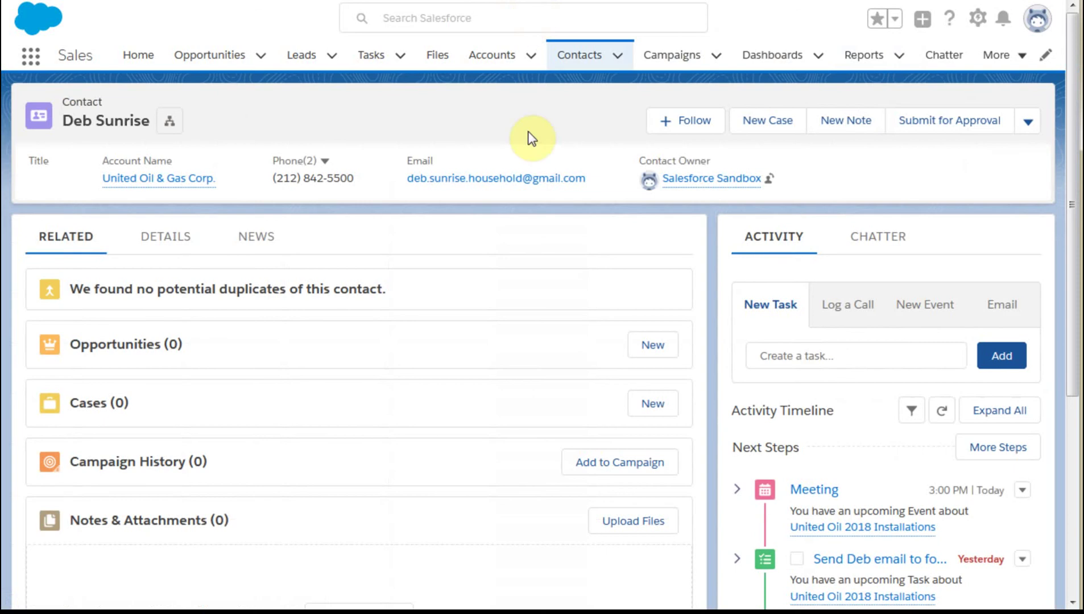
Check the contact's birthdate on the Details tab
left_click(161, 235)
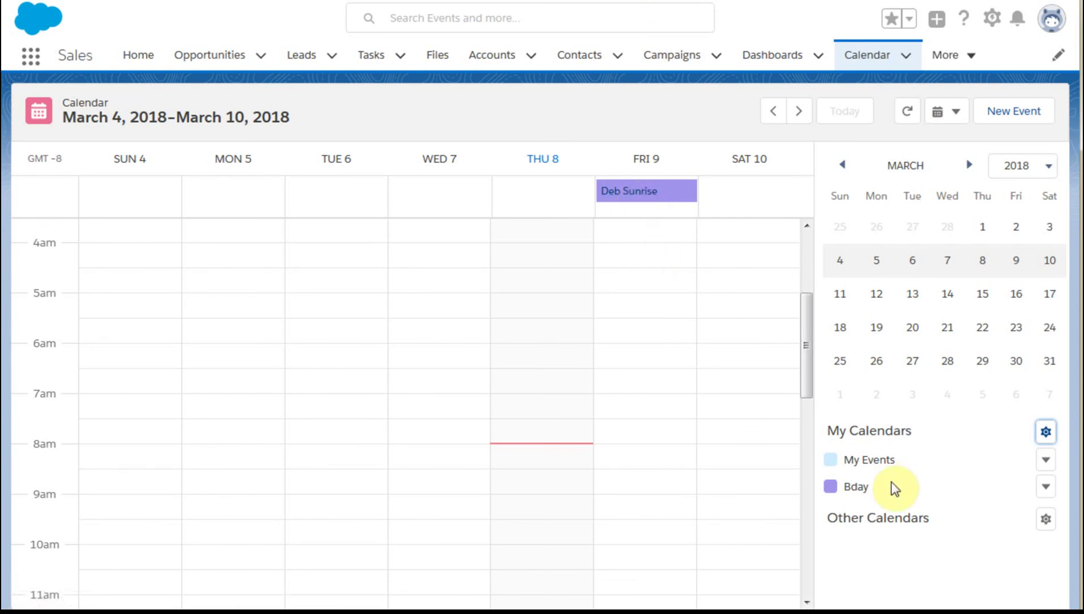
scroll(715, 517, "down", 3)
scroll(715, 518, "down", 10)
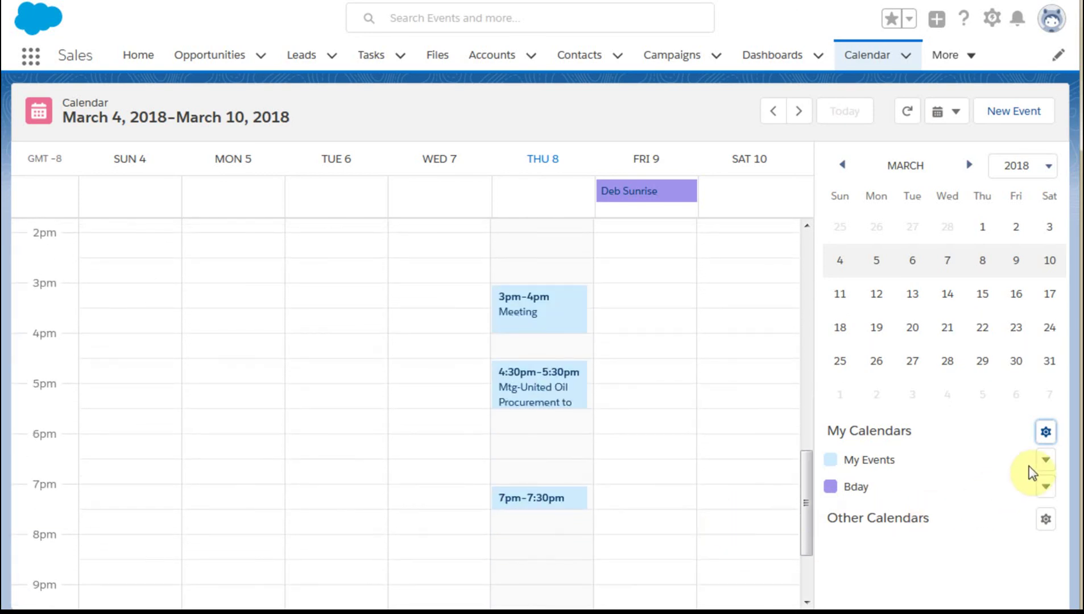
left_click(1046, 488)
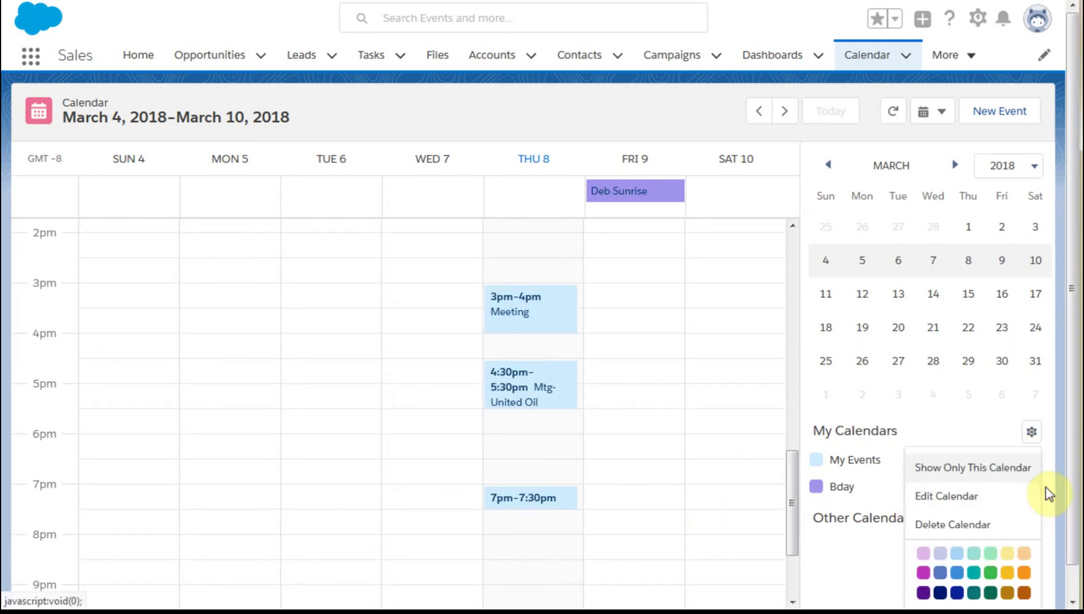
left_click(968, 433)
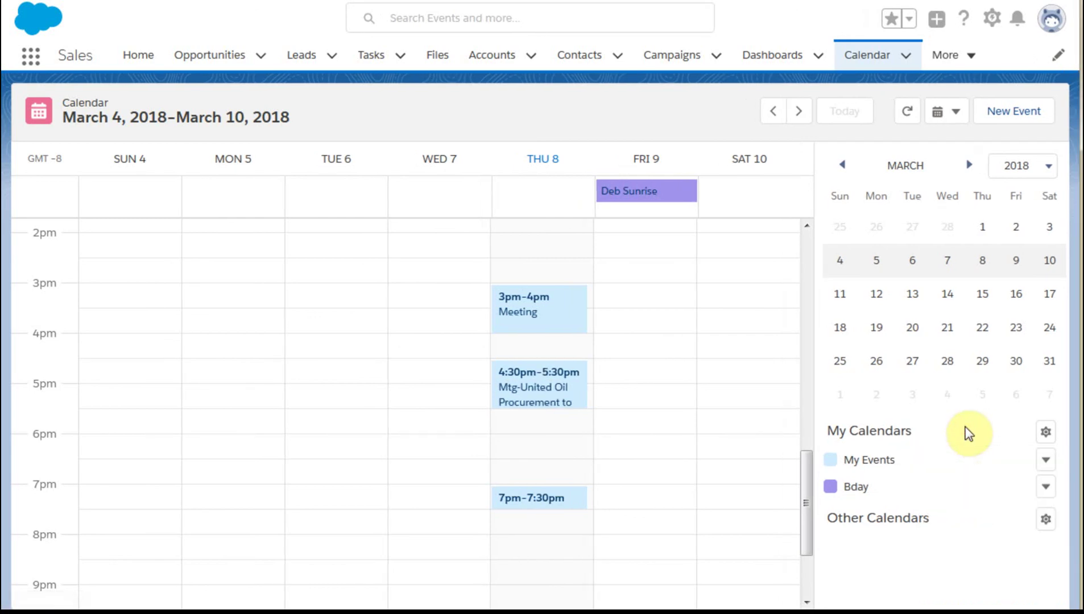